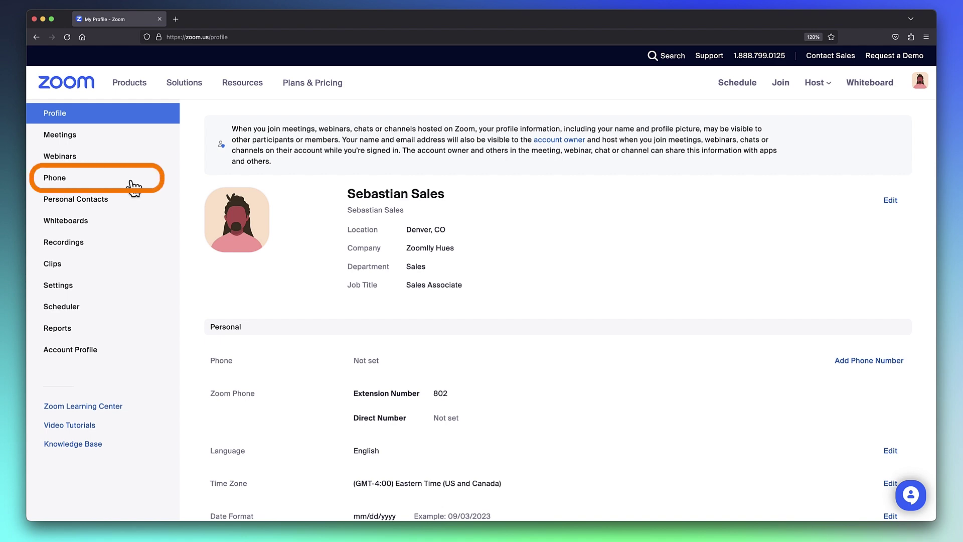
Step: Open Phone settings from the sidebar to show Call Handling with 24/7 business hours
{"action": "left_click", "coordinate": [81, 186]}
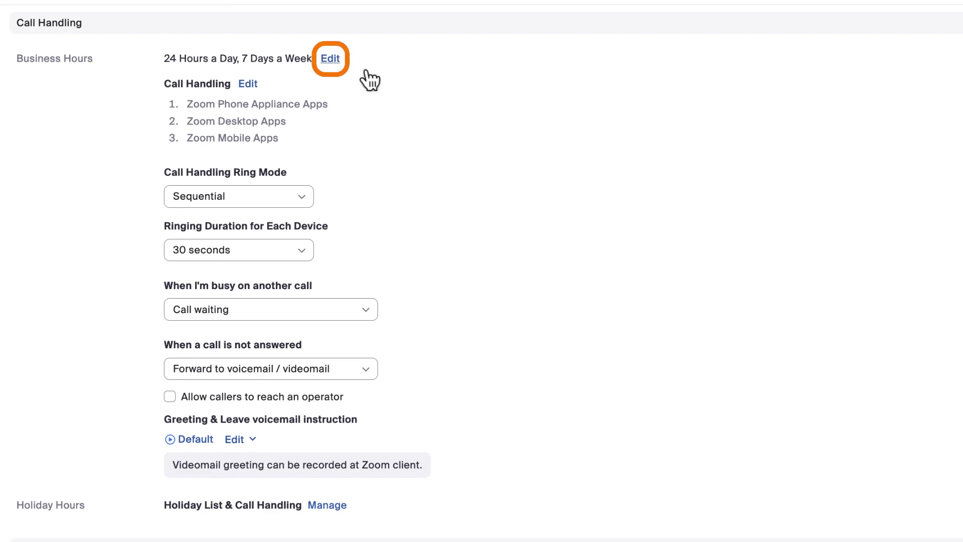
Step: Set Monday's hours to 9:00 AM–5:00 PM, apply them to every weekday, and save
{"action": "left_click", "coordinate": [335, 60]}
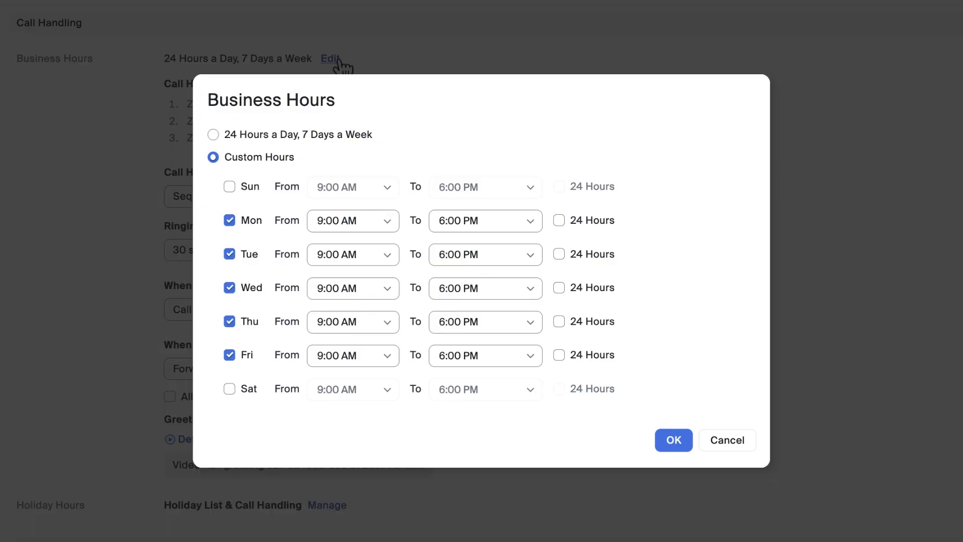
{"action": "left_click", "coordinate": [533, 224]}
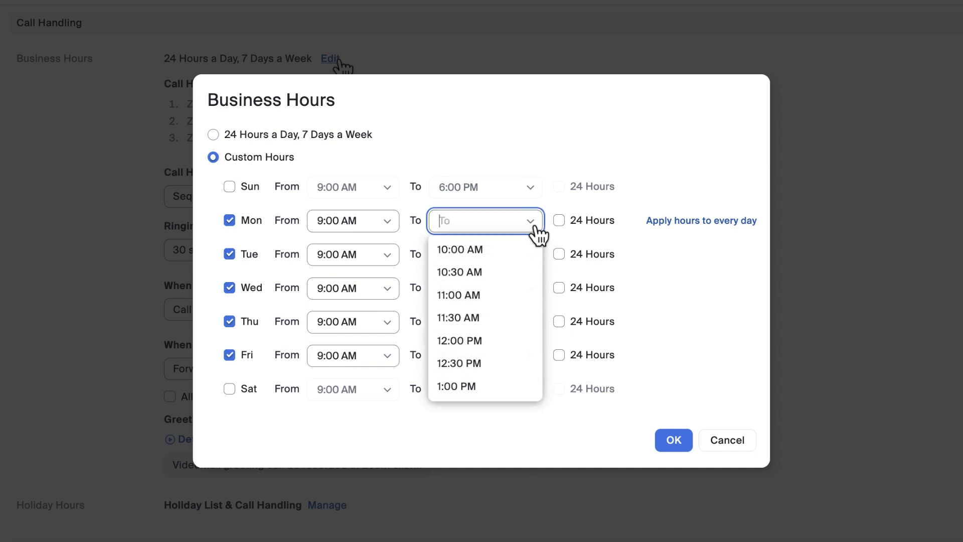
{"action": "left_click", "coordinate": [524, 275]}
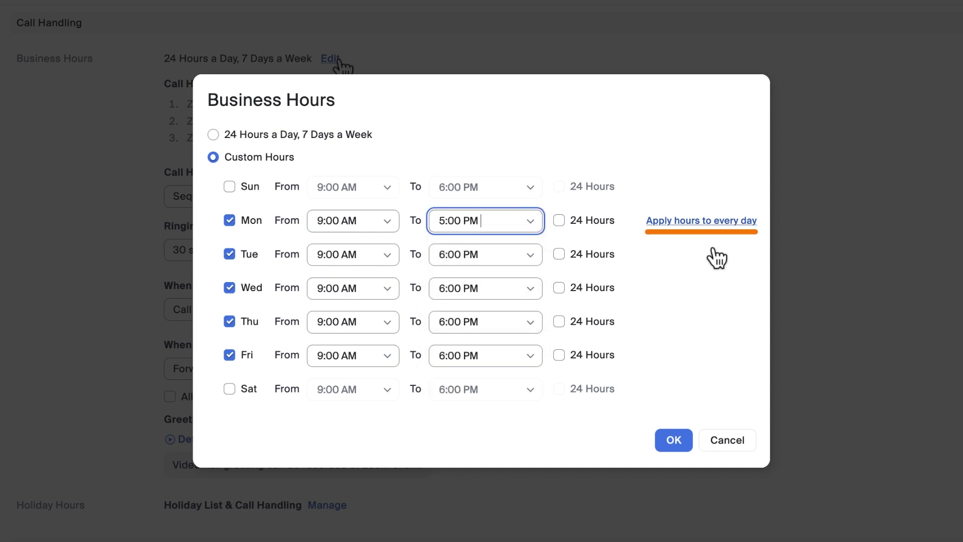
{"action": "left_click", "coordinate": [701, 223]}
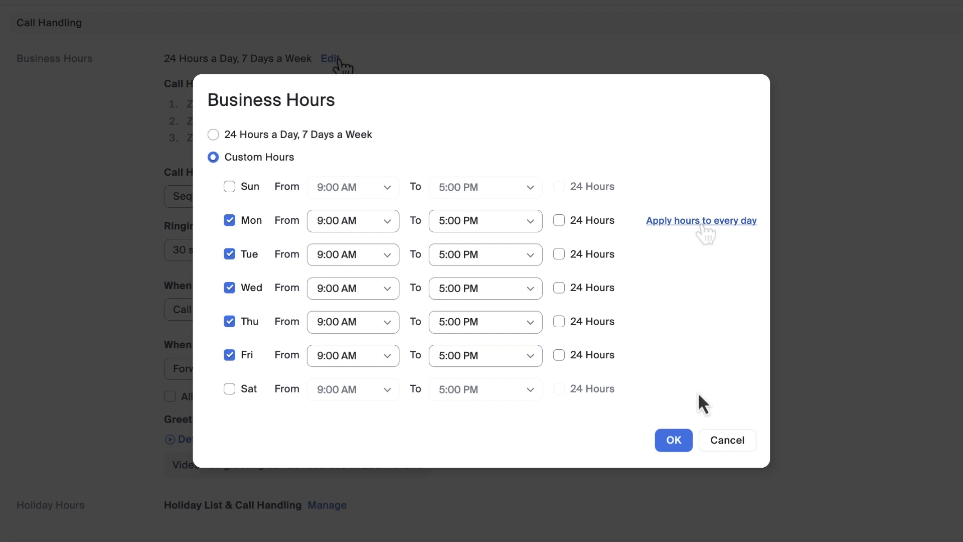
{"action": "left_click", "coordinate": [674, 441]}
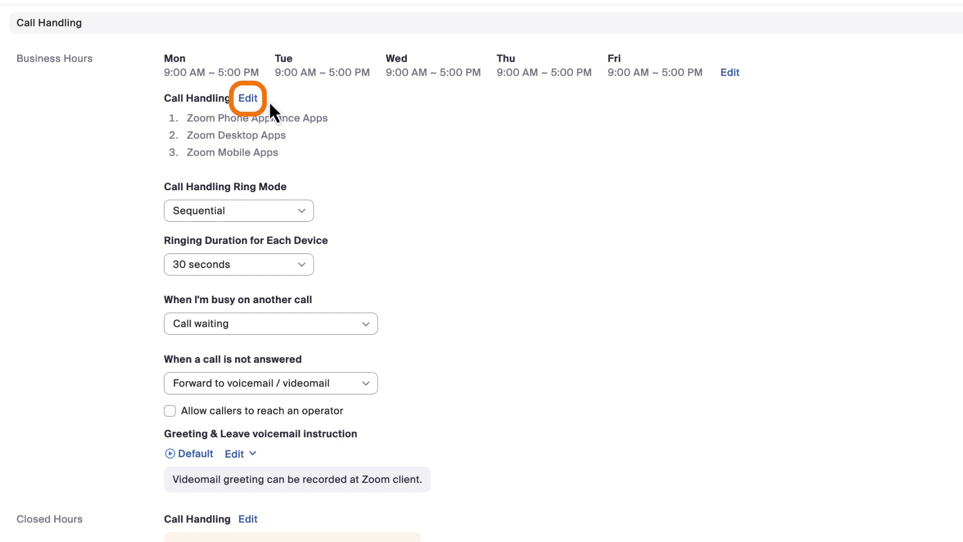
{"action": "left_click", "coordinate": [249, 99]}
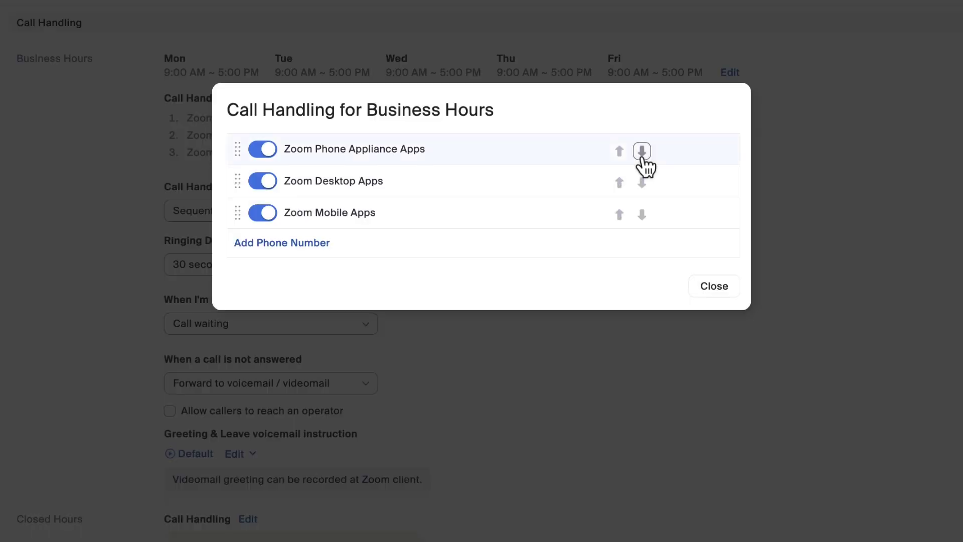
{"action": "left_click", "coordinate": [642, 152]}
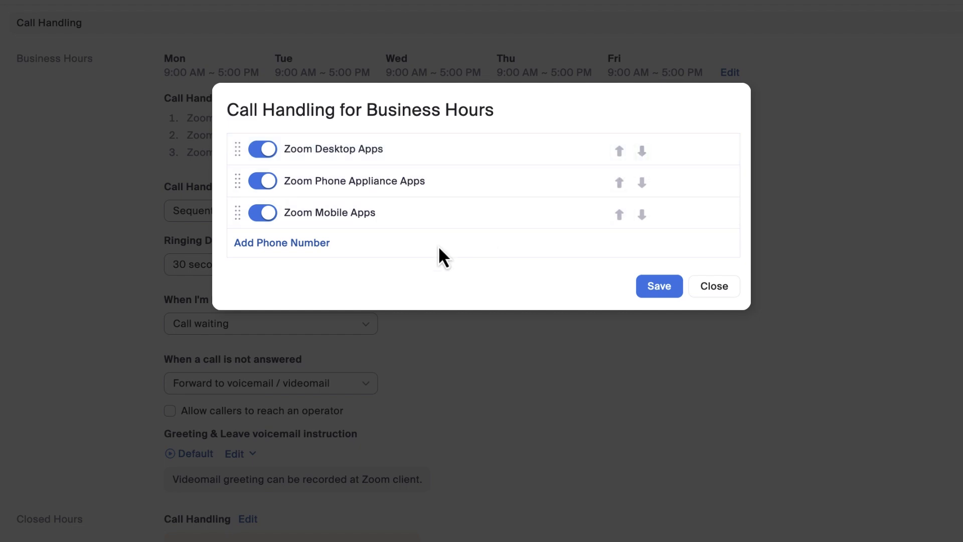
{"action": "left_click", "coordinate": [324, 244]}
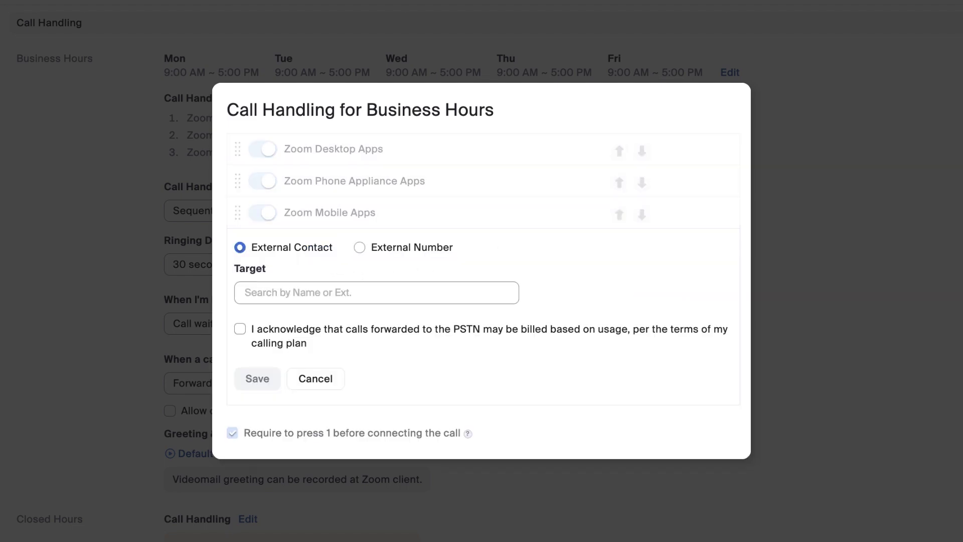
{"action": "scroll", "coordinate": [430, 366], "scroll_direction": "down", "scroll_amount": 1}
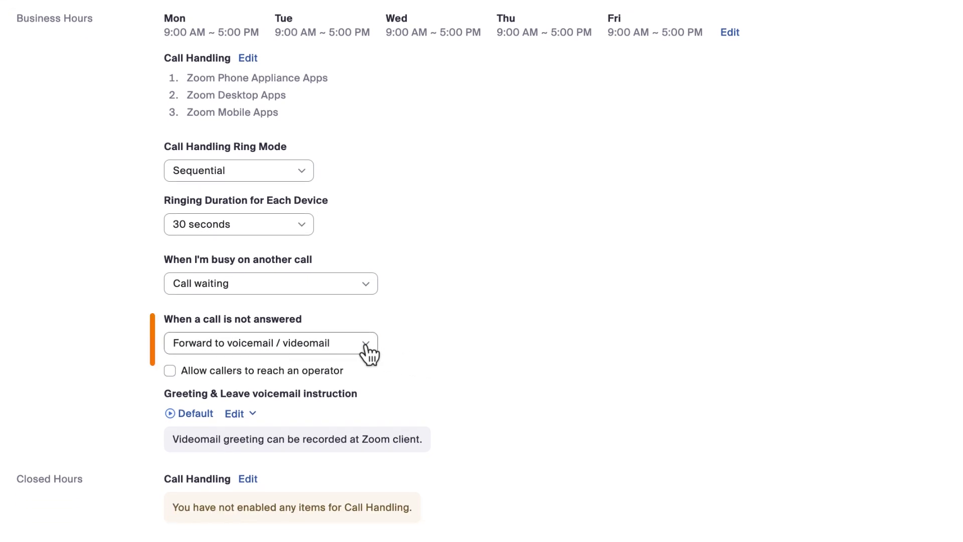
{"action": "left_click", "coordinate": [367, 346]}
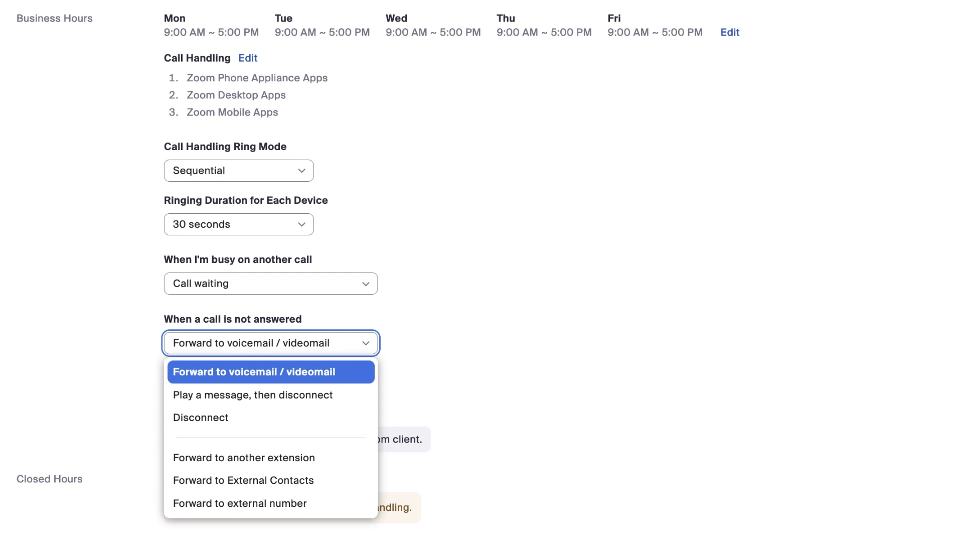
{"action": "key", "text": "Escape"}
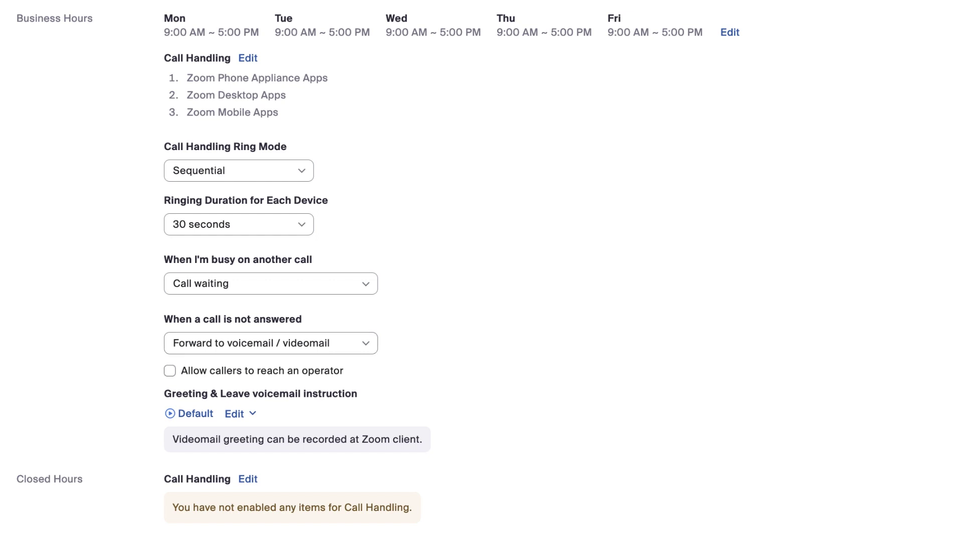
{"action": "left_click", "coordinate": [170, 375]}
{"action": "scroll", "coordinate": [171, 382], "scroll_direction": "down", "scroll_amount": 2}
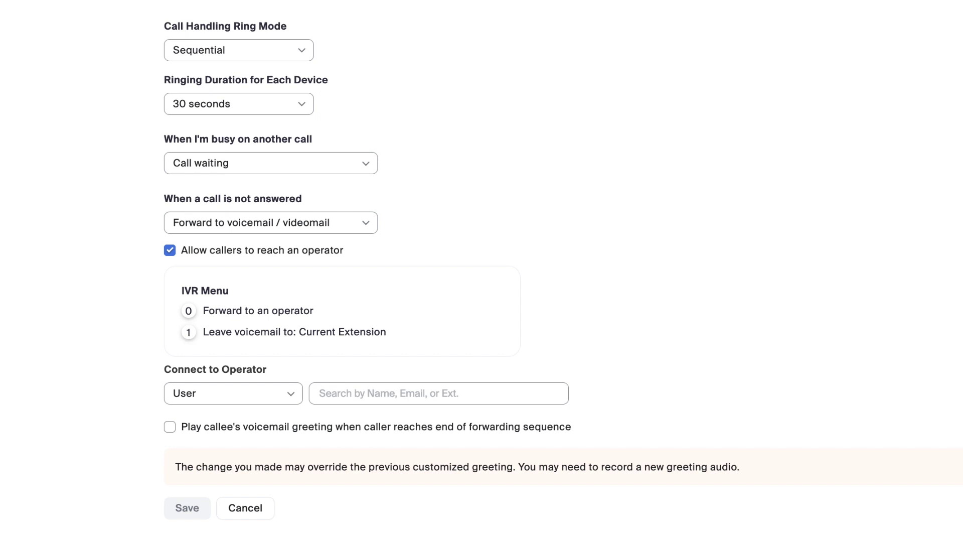
{"action": "scroll", "coordinate": [482, 271], "scroll_direction": "down", "scroll_amount": 3}
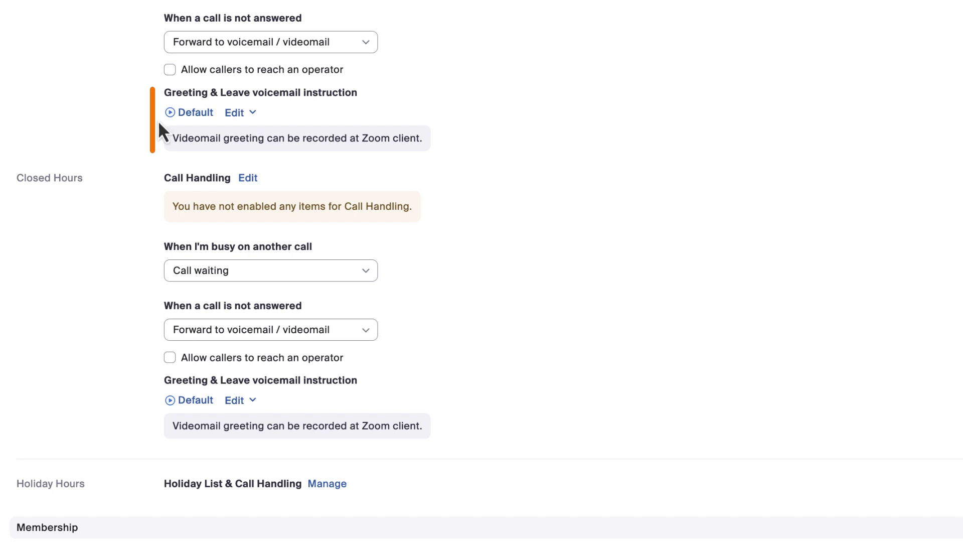
Step: Play the default voicemail greeting, then start adding a new audio greeting from Edit
{"action": "left_click", "coordinate": [170, 113]}
{"action": "left_click", "coordinate": [256, 114]}
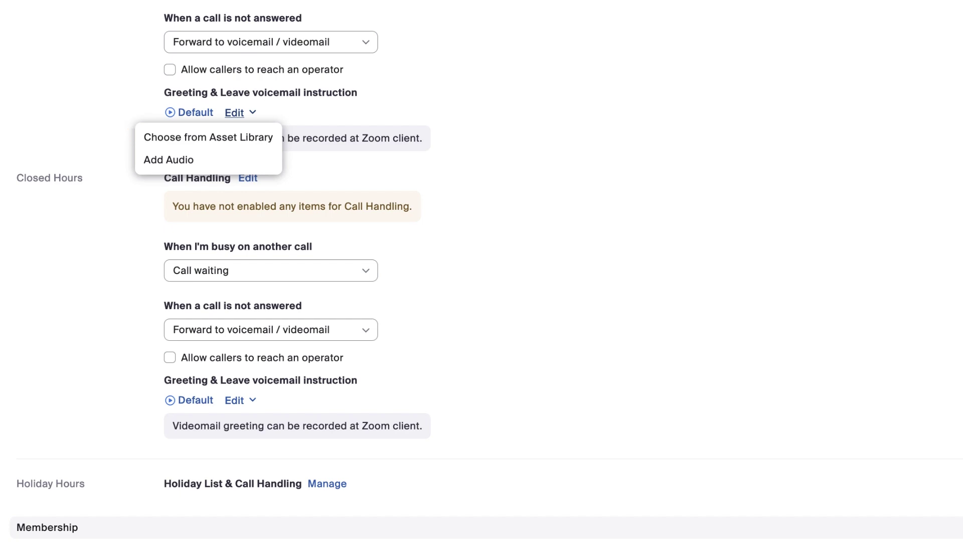
{"action": "left_click", "coordinate": [256, 166]}
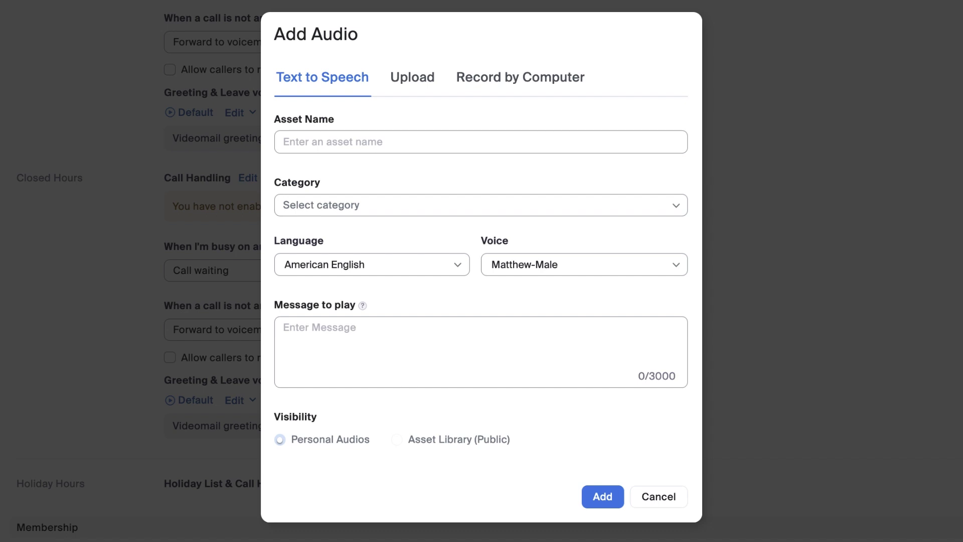
{"action": "type", "text": "Voicemail 01"}
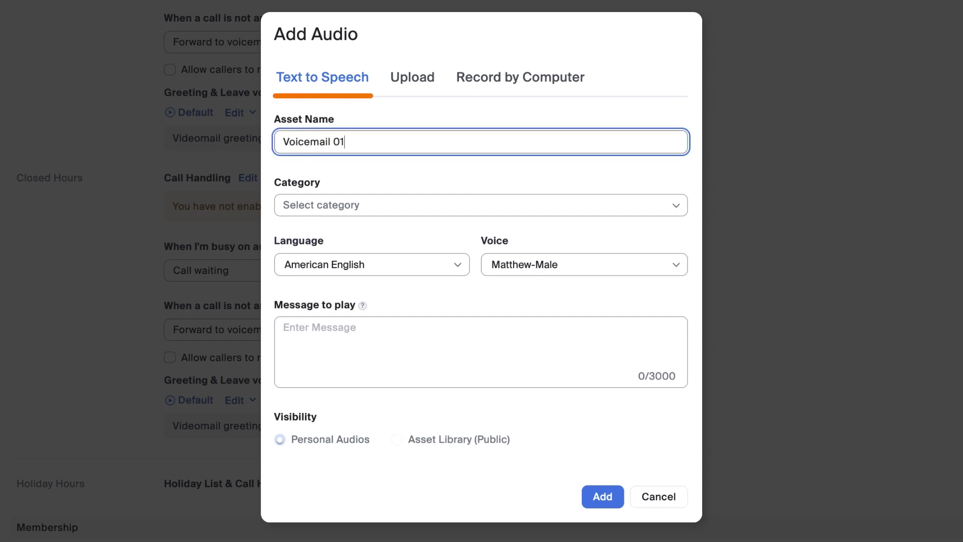
Step: Categorize the new audio as Voicemail Greeting, draft its spoken message, and switch to Upload
{"action": "left_click", "coordinate": [480, 204]}
{"action": "left_click", "coordinate": [345, 353]}
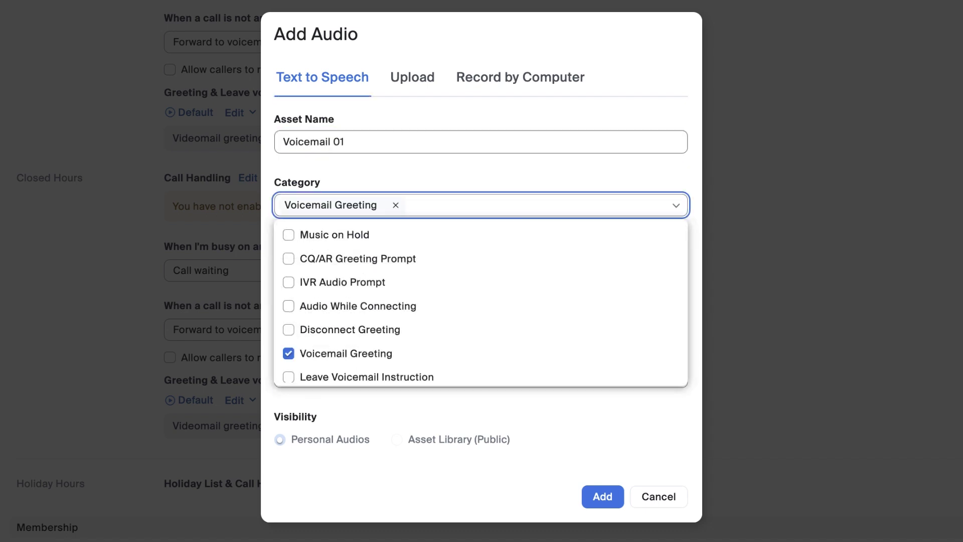
{"action": "key", "text": "Escape"}
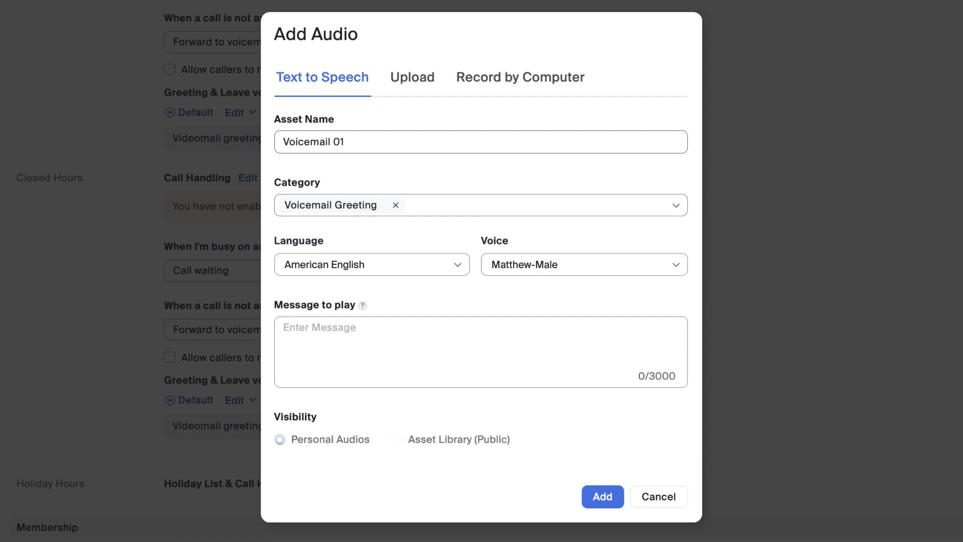
{"action": "left_click", "coordinate": [321, 383]}
{"action": "type", "text": "While this feature can quickly generate audio files, it might lack the authenticity you seek."}
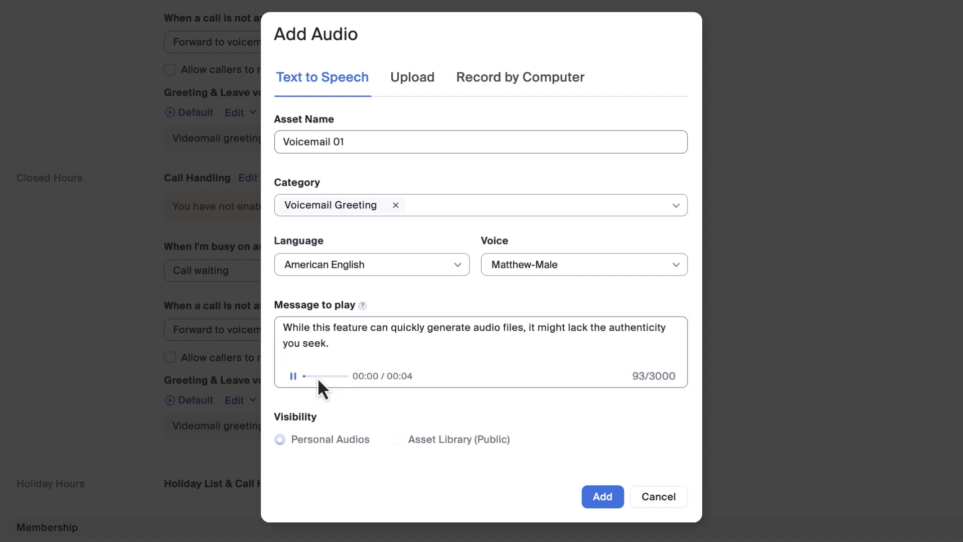
{"action": "left_click", "coordinate": [431, 89]}
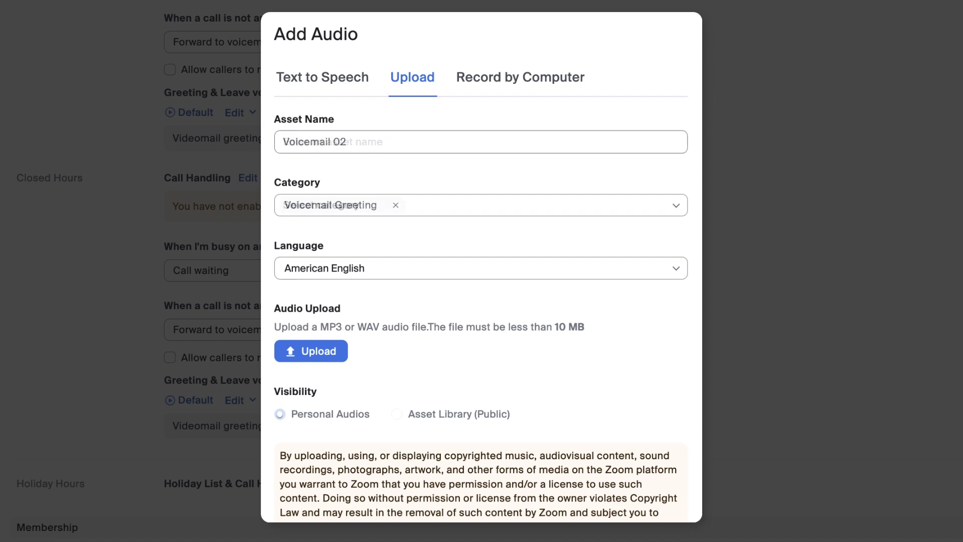
Step: Upload Voicemail 02.wav from the Voicemail Greetings folder
{"action": "left_click", "coordinate": [340, 353]}
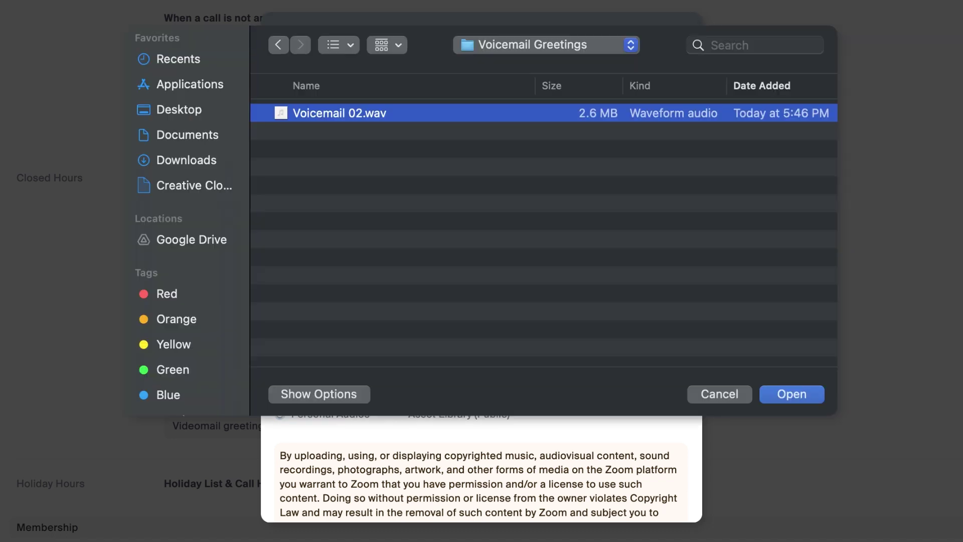
{"action": "left_click", "coordinate": [774, 402]}
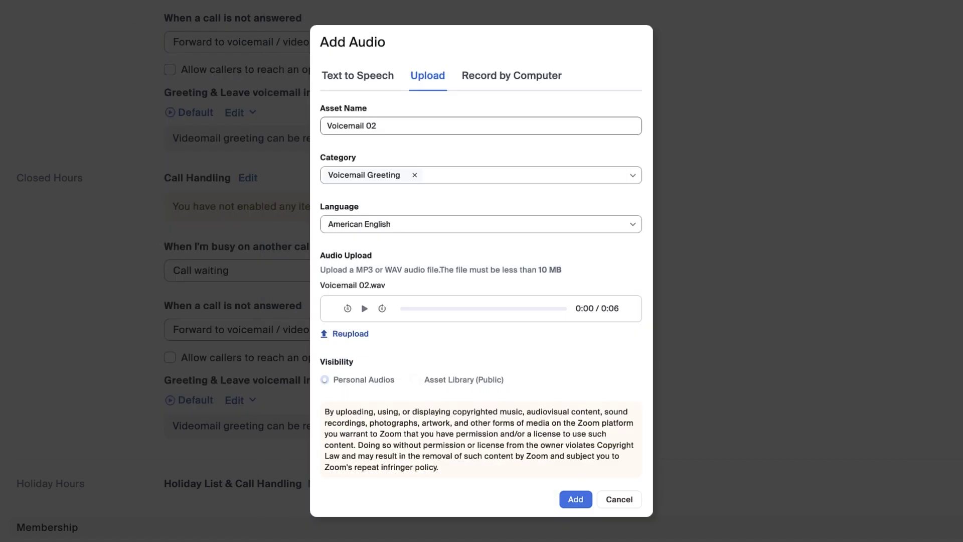
Step: Record a 10-second greeting through the computer microphone and add it as Voicemail 03
{"action": "left_click", "coordinate": [566, 79]}
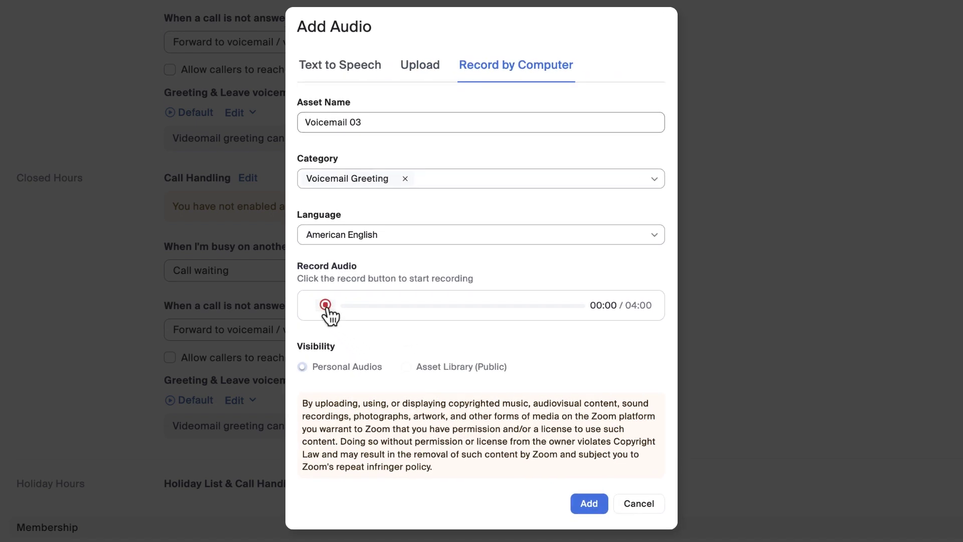
{"action": "left_click", "coordinate": [325, 305]}
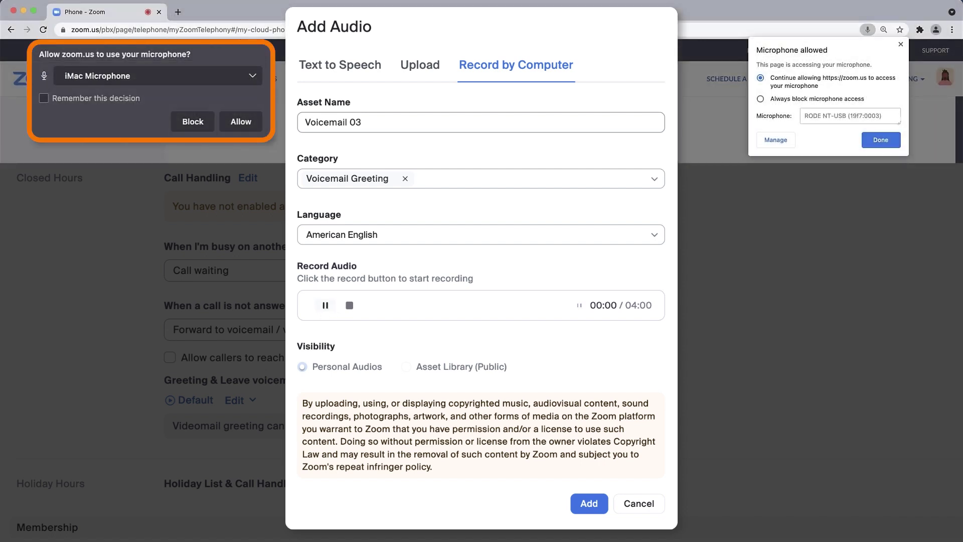
{"action": "left_click", "coordinate": [243, 123]}
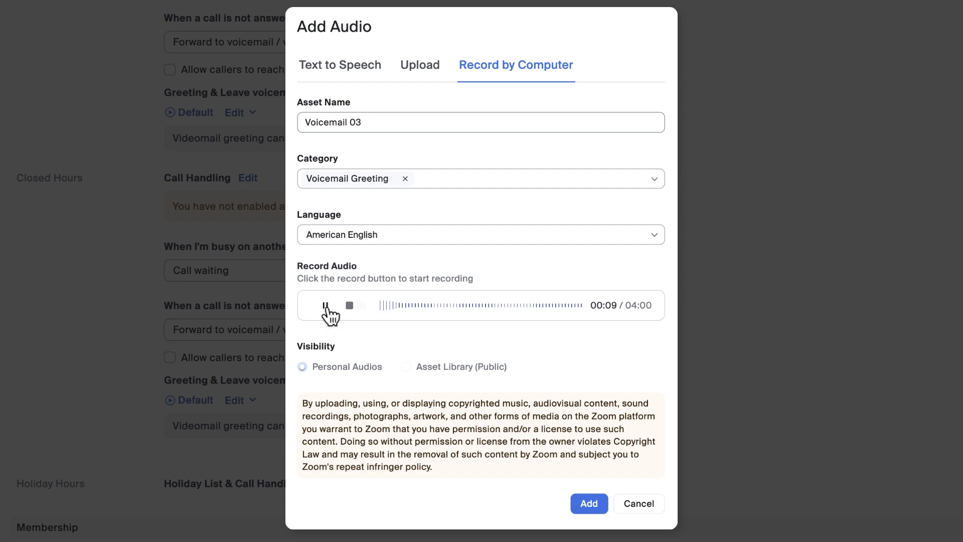
{"action": "left_click", "coordinate": [350, 304]}
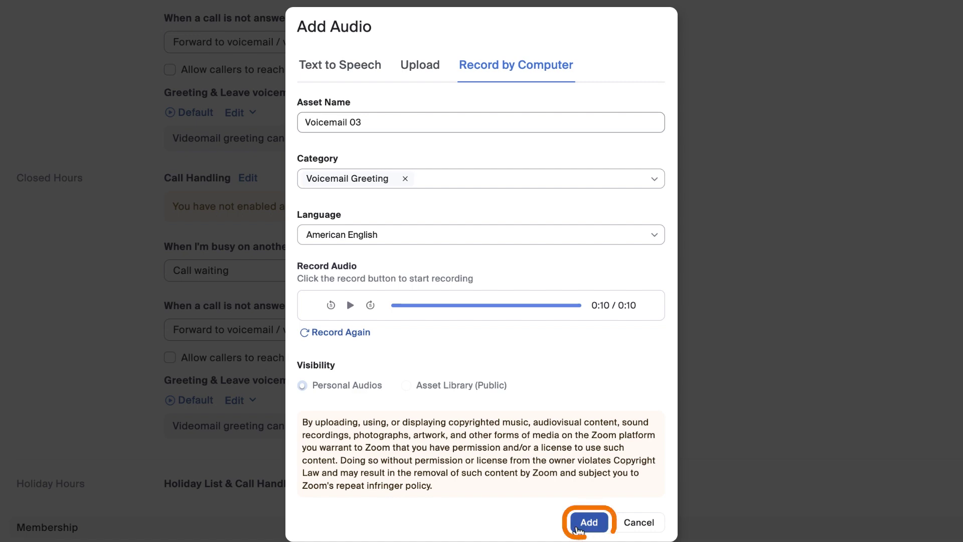
{"action": "left_click", "coordinate": [579, 527]}
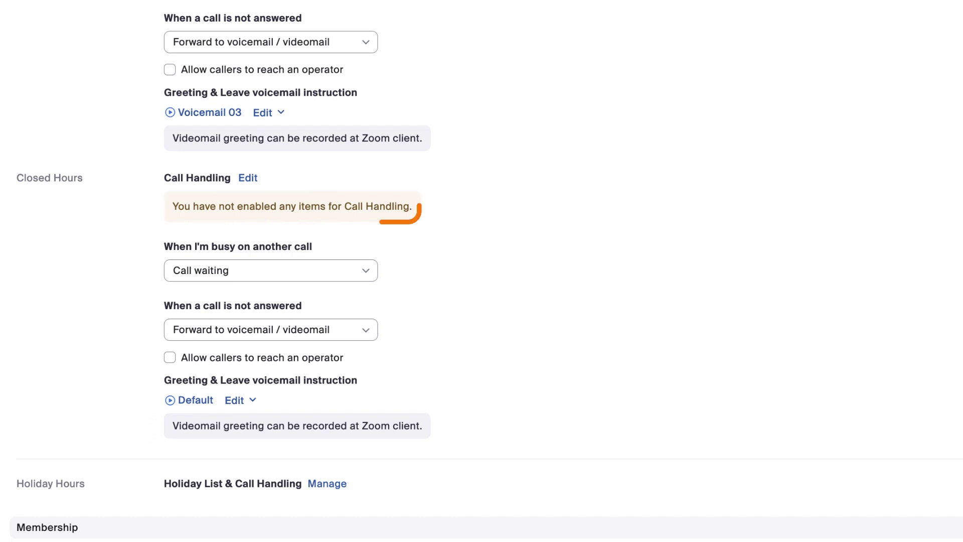
{"action": "left_click", "coordinate": [249, 178]}
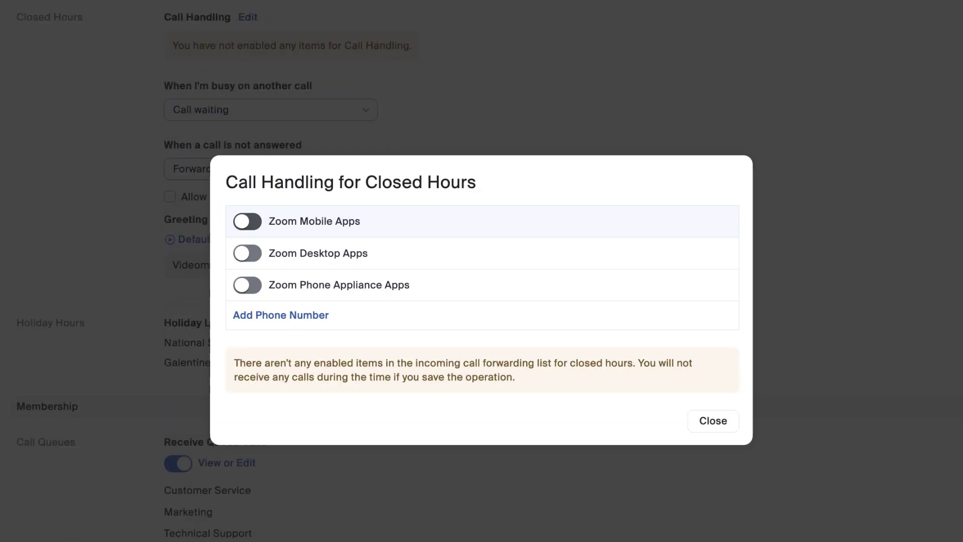
{"action": "key", "text": "Escape"}
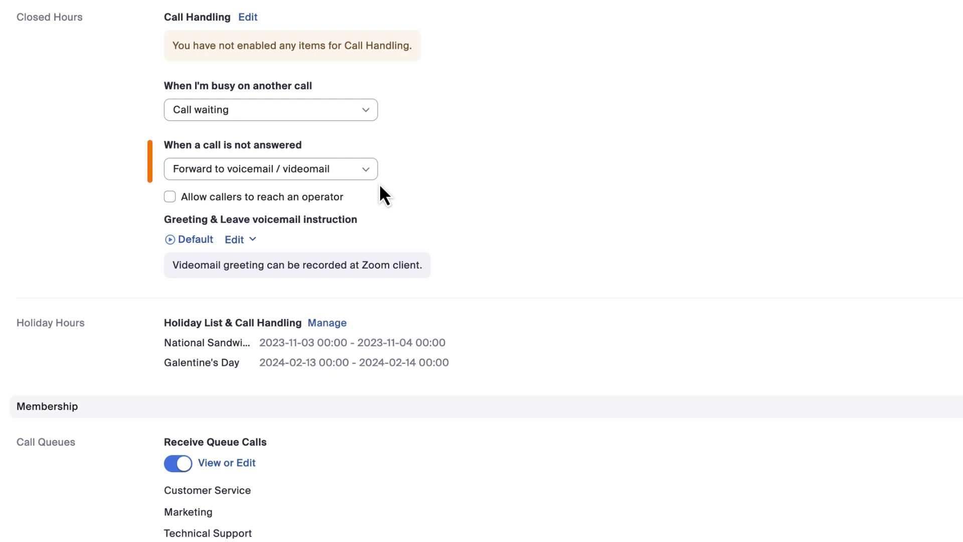
Step: Let closed-hours callers reach the San Jose HQ Auto Receptionist operator, and save
{"action": "left_click", "coordinate": [373, 180]}
{"action": "left_click", "coordinate": [170, 198]}
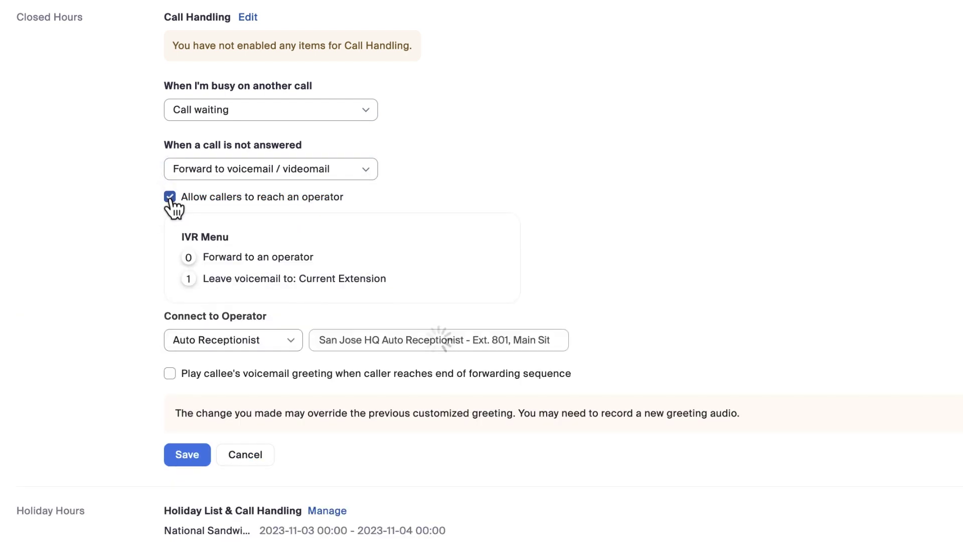
{"action": "left_click", "coordinate": [171, 456]}
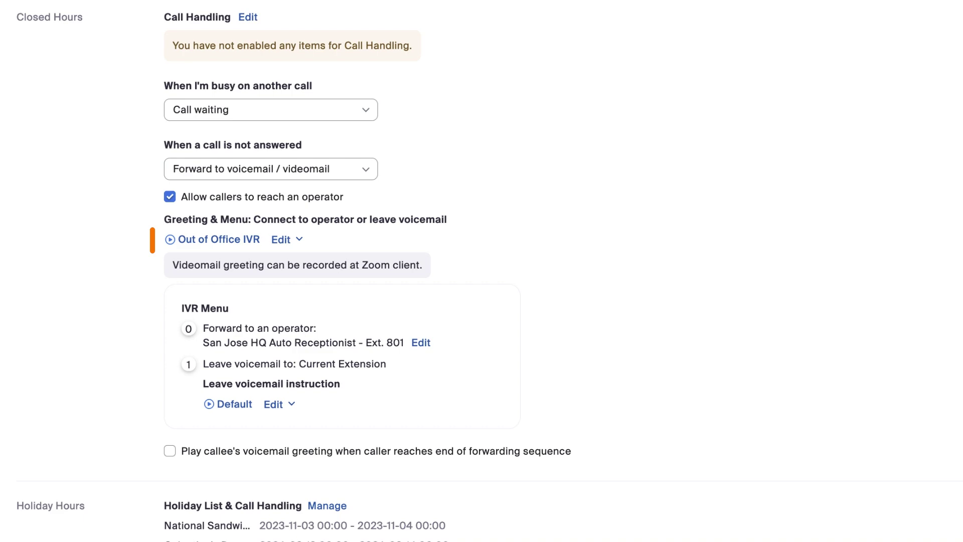
{"action": "scroll", "coordinate": [482, 271], "scroll_direction": "down", "scroll_amount": 3}
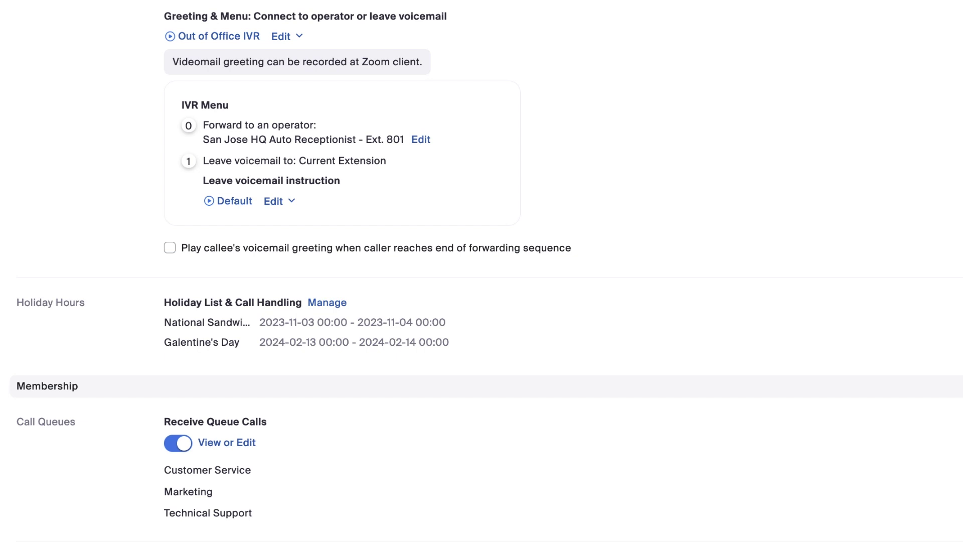
Step: Open Holiday List & Call Handling and open a blank Add Holiday form
{"action": "left_click", "coordinate": [343, 303]}
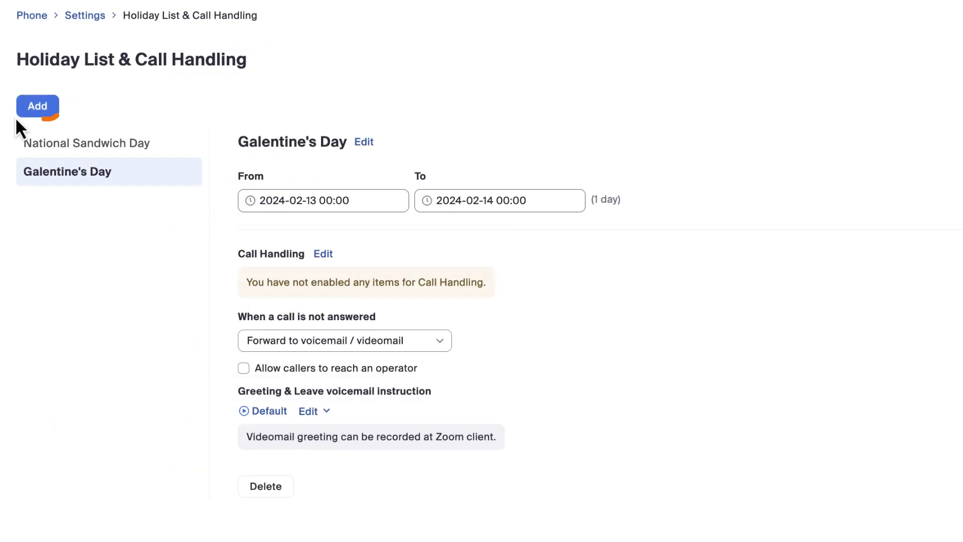
{"action": "left_click", "coordinate": [21, 114]}
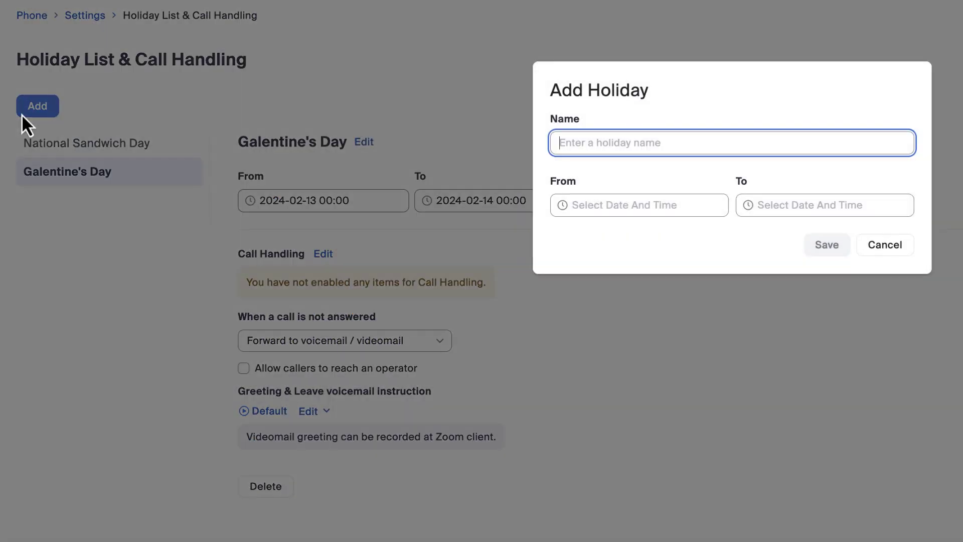